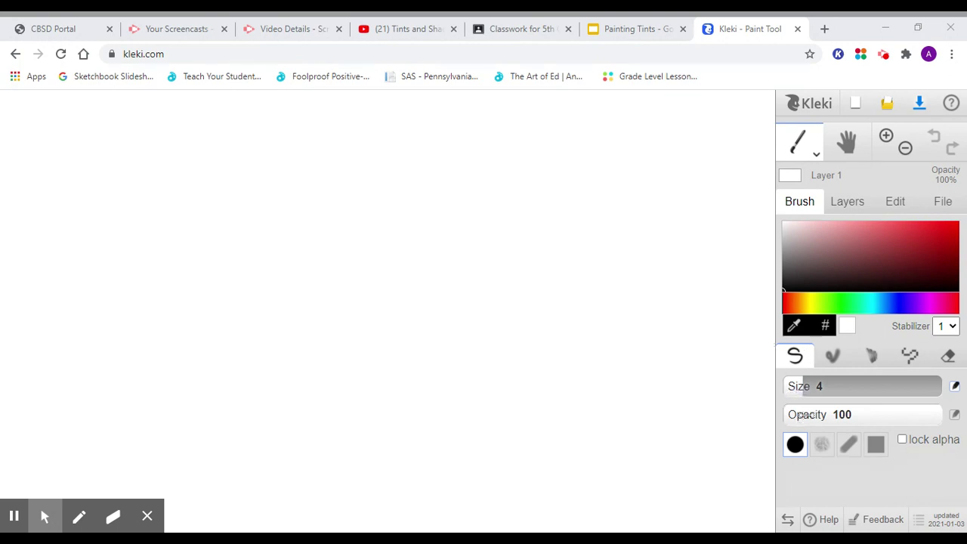
Enlarge the brush to size 200 and shift the paint hue to blue.
{"action": "left_click_drag", "start_coordinate": [805, 391], "coordinate": [853, 396]}
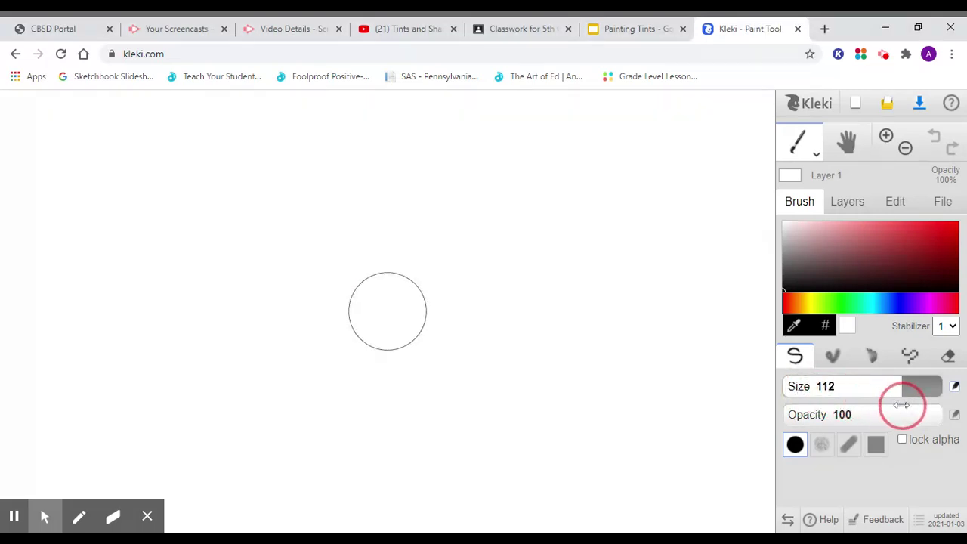
{"action": "left_click_drag", "start_coordinate": [853, 396], "coordinate": [952, 408]}
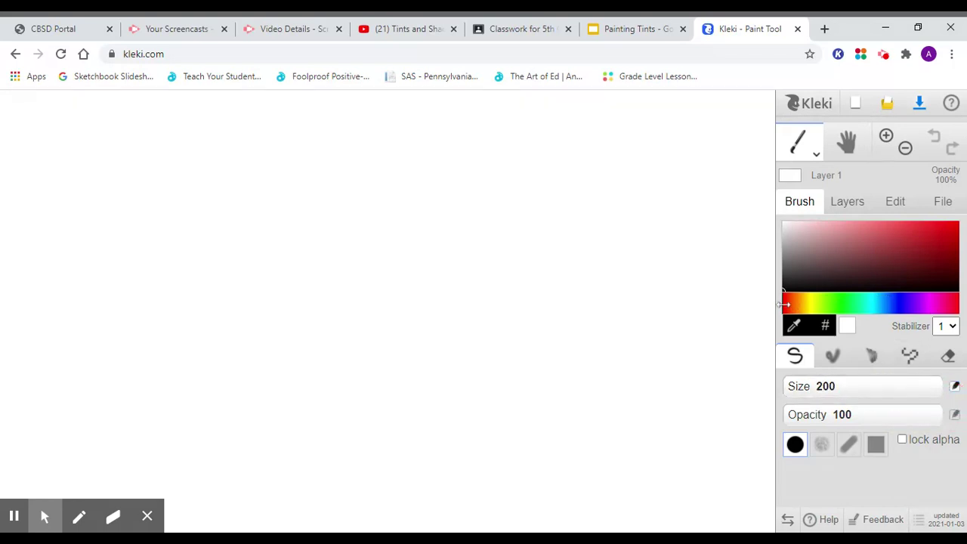
{"action": "left_click_drag", "start_coordinate": [785, 304], "coordinate": [801, 303]}
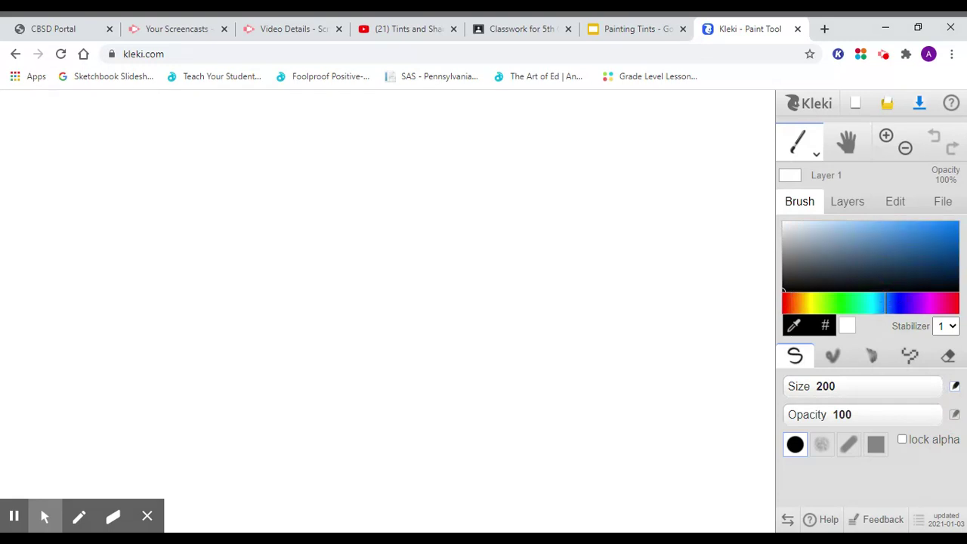
Choose a very pale blue tint and lower brush opacity to about 43.
{"action": "left_click", "coordinate": [799, 275]}
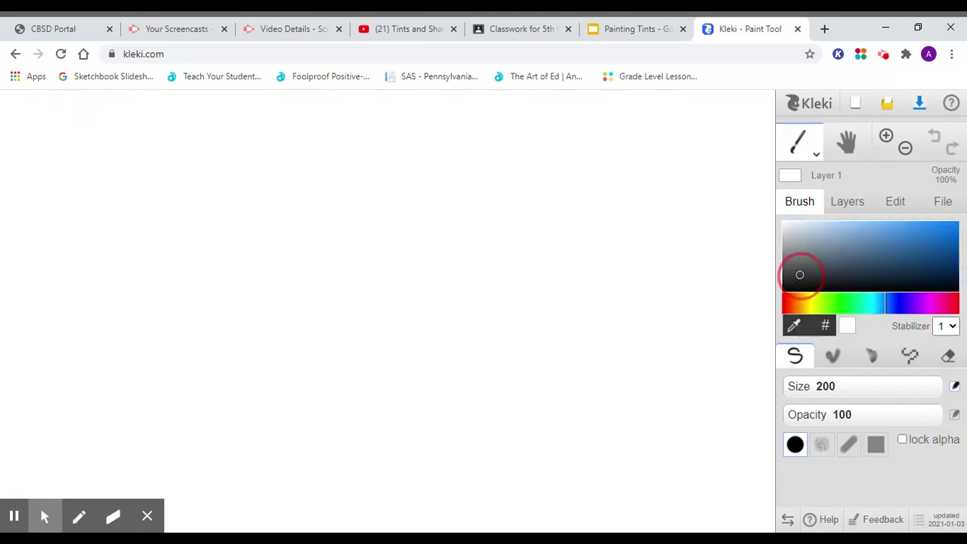
{"action": "mouse_move", "coordinate": [821, 268]}
{"action": "left_mouse_down"}
{"action": "mouse_move", "coordinate": [846, 260]}
{"action": "mouse_move", "coordinate": [791, 225]}
{"action": "mouse_move", "coordinate": [896, 224]}
{"action": "mouse_move", "coordinate": [790, 224]}
{"action": "mouse_move", "coordinate": [794, 235]}
{"action": "mouse_move", "coordinate": [810, 229]}
{"action": "mouse_move", "coordinate": [850, 282]}
{"action": "mouse_move", "coordinate": [858, 267]}
{"action": "mouse_move", "coordinate": [846, 238]}
{"action": "left_mouse_up"}
{"action": "mouse_move", "coordinate": [900, 415]}
{"action": "left_mouse_down"}
{"action": "mouse_move", "coordinate": [841, 414]}
{"action": "mouse_move", "coordinate": [880, 414]}
{"action": "left_mouse_up"}
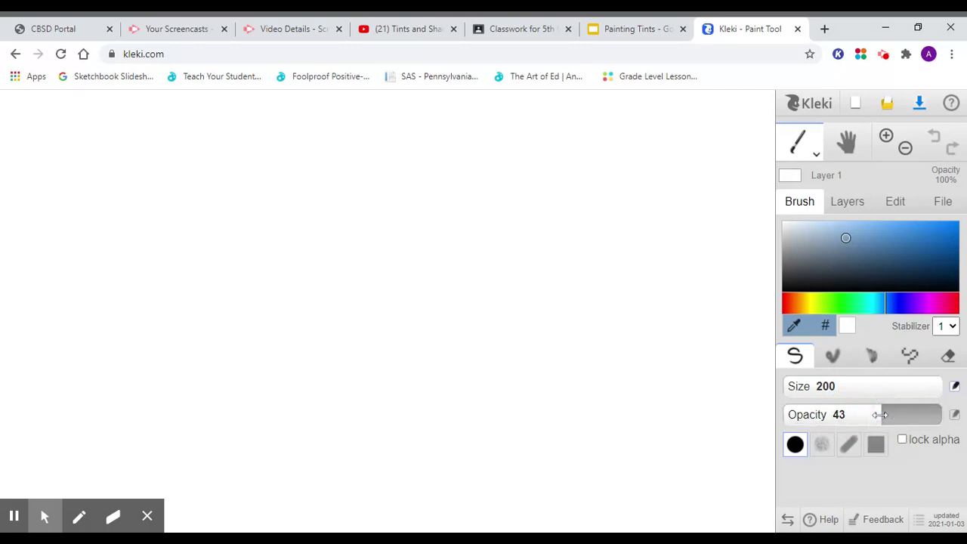
{"action": "mouse_move", "coordinate": [845, 238]}
{"action": "left_mouse_down"}
{"action": "mouse_move", "coordinate": [811, 225]}
{"action": "mouse_move", "coordinate": [820, 241]}
{"action": "mouse_move", "coordinate": [805, 222]}
{"action": "left_mouse_up"}
Paint two pale light-blue bands across the bottom of the canvas.
{"action": "left_click", "coordinate": [701, 447]}
{"action": "mouse_move", "coordinate": [701, 447]}
{"action": "left_mouse_down"}
{"action": "mouse_move", "coordinate": [138, 445]}
{"action": "mouse_move", "coordinate": [39, 460]}
{"action": "mouse_move", "coordinate": [478, 488]}
{"action": "mouse_move", "coordinate": [690, 469]}
{"action": "mouse_move", "coordinate": [766, 416]}
{"action": "mouse_move", "coordinate": [809, 405]}
{"action": "left_mouse_up"}
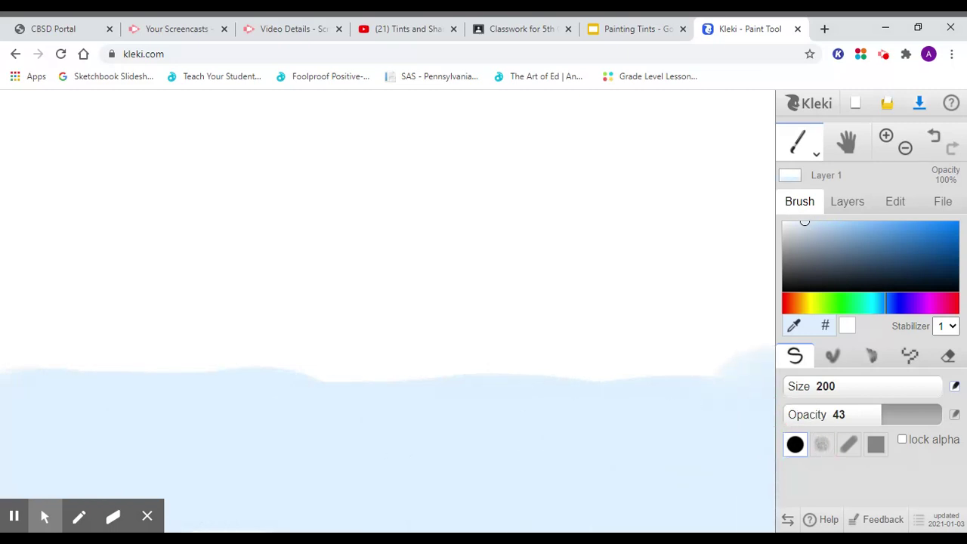
{"action": "left_click", "coordinate": [844, 224]}
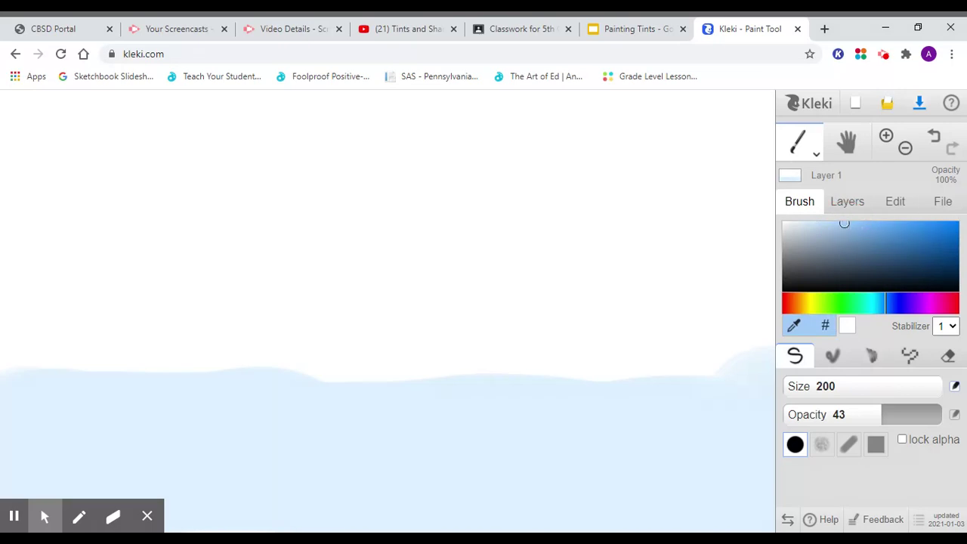
{"action": "mouse_move", "coordinate": [767, 397]}
{"action": "left_mouse_down"}
{"action": "mouse_move", "coordinate": [387, 402]}
{"action": "mouse_move", "coordinate": [11, 385]}
{"action": "left_mouse_up"}
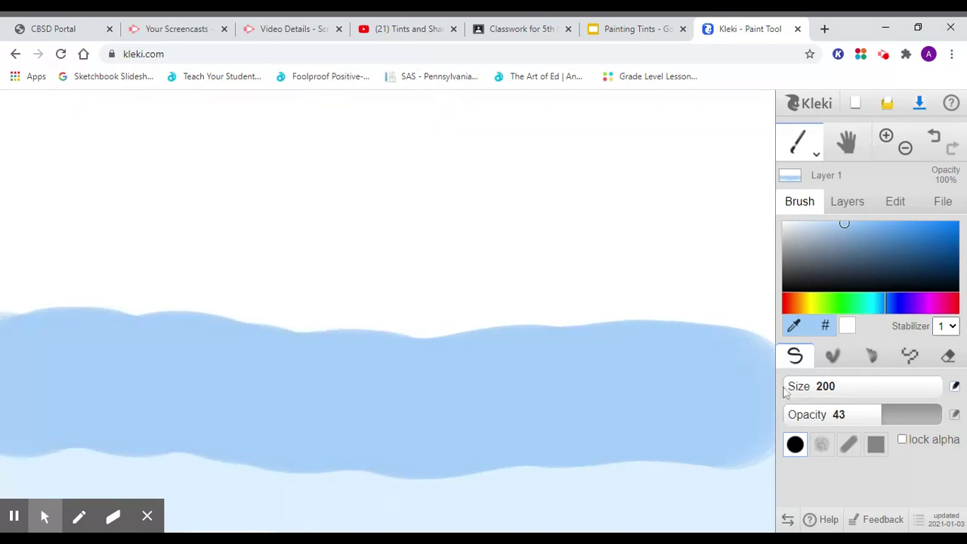
At opacity 15, paint progressively deeper blue bands up to a vivid blue near the top.
{"action": "left_click", "coordinate": [837, 413]}
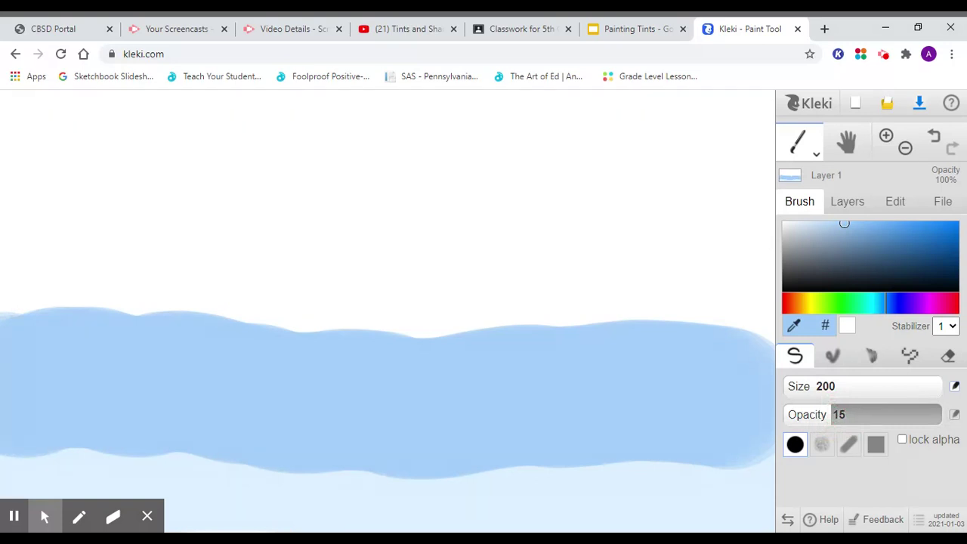
{"action": "left_click_drag", "start_coordinate": [844, 224], "coordinate": [869, 225]}
{"action": "mouse_move", "coordinate": [747, 326]}
{"action": "left_mouse_down"}
{"action": "mouse_move", "coordinate": [242, 284]}
{"action": "mouse_move", "coordinate": [73, 289]}
{"action": "mouse_move", "coordinate": [52, 278]}
{"action": "mouse_move", "coordinate": [330, 294]}
{"action": "mouse_move", "coordinate": [767, 294]}
{"action": "left_mouse_up"}
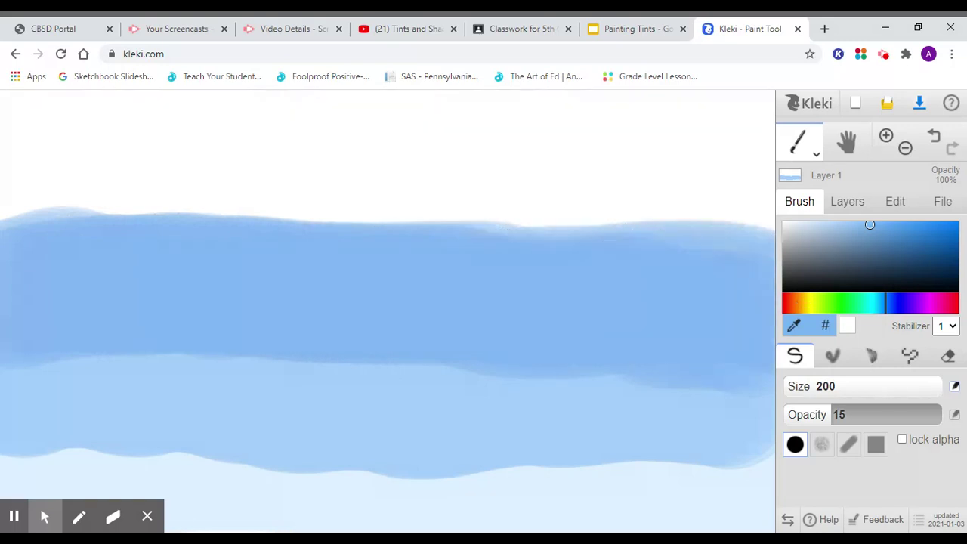
{"action": "left_click_drag", "start_coordinate": [870, 225], "coordinate": [905, 224]}
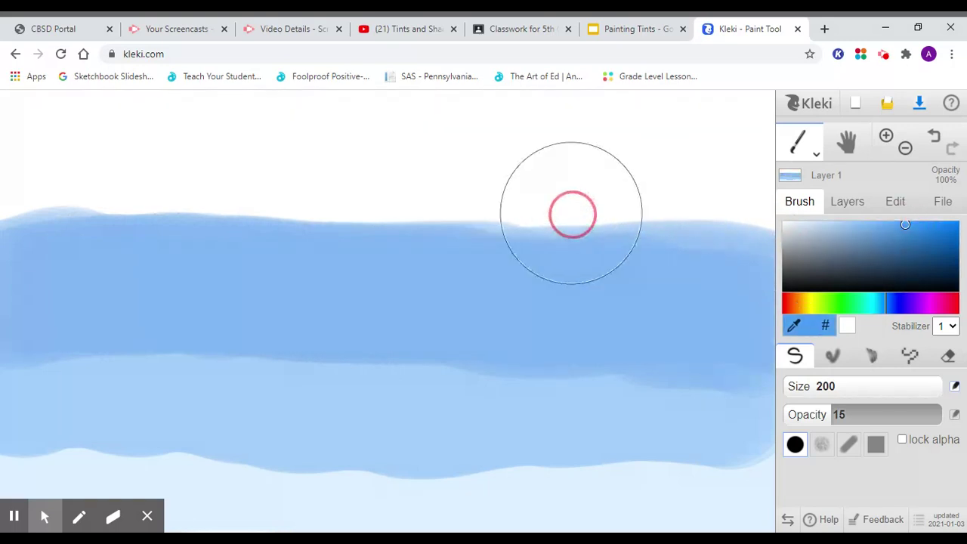
{"action": "mouse_move", "coordinate": [672, 218]}
{"action": "left_mouse_down"}
{"action": "mouse_move", "coordinate": [687, 220]}
{"action": "mouse_move", "coordinate": [4, 224]}
{"action": "mouse_move", "coordinate": [703, 216]}
{"action": "mouse_move", "coordinate": [791, 224]}
{"action": "left_mouse_up"}
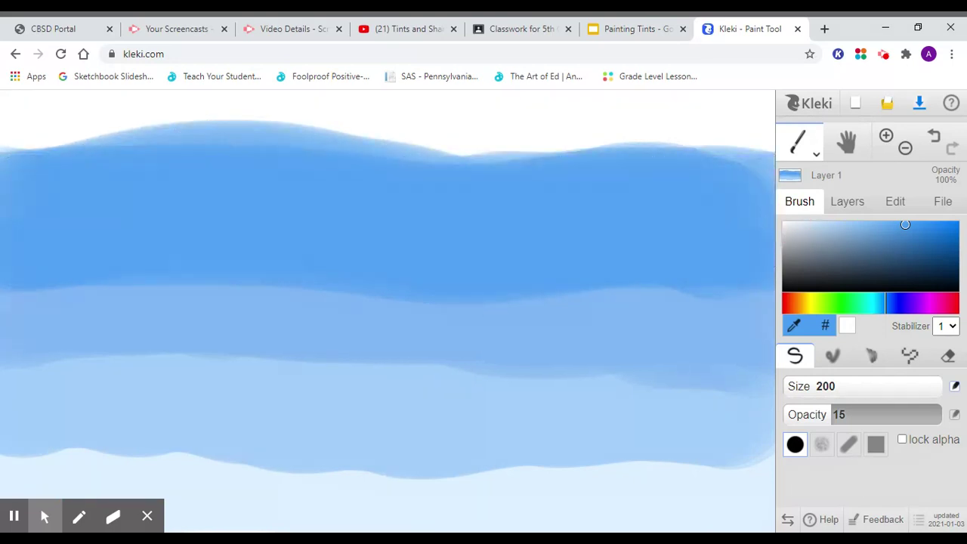
{"action": "left_click", "coordinate": [955, 224]}
{"action": "mouse_move", "coordinate": [701, 173]}
{"action": "left_mouse_down"}
{"action": "mouse_move", "coordinate": [723, 173]}
{"action": "mouse_move", "coordinate": [22, 175]}
{"action": "mouse_move", "coordinate": [349, 169]}
{"action": "mouse_move", "coordinate": [791, 186]}
{"action": "left_mouse_up"}
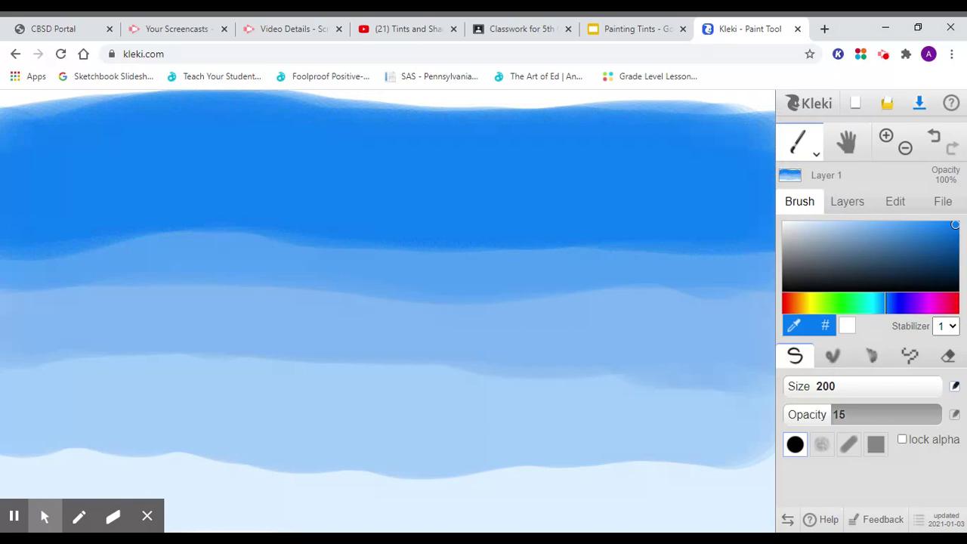
Brush darker blue, then dark navy at opacity 4, across the top of the sky.
{"action": "left_click", "coordinate": [954, 262]}
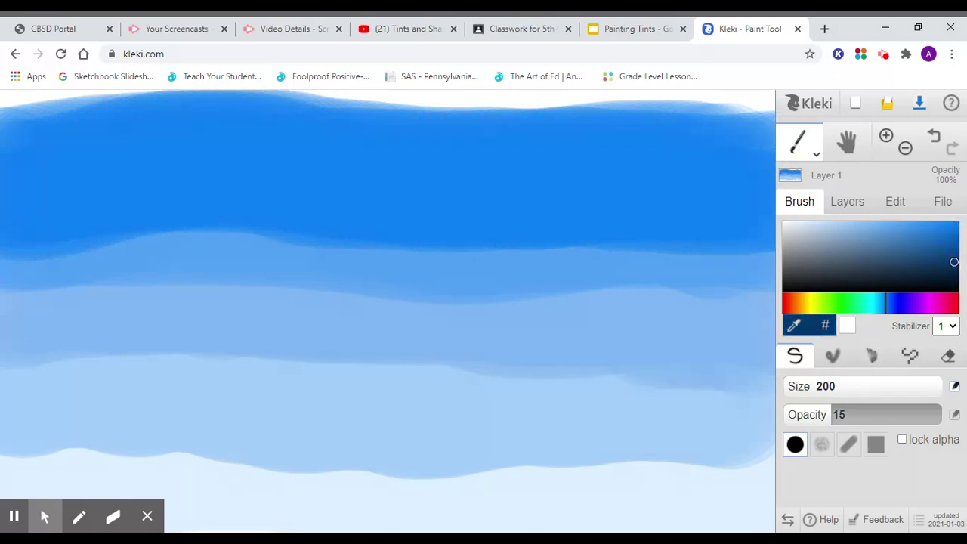
{"action": "mouse_move", "coordinate": [745, 141]}
{"action": "left_mouse_down"}
{"action": "mouse_move", "coordinate": [144, 110]}
{"action": "mouse_move", "coordinate": [7, 133]}
{"action": "left_mouse_up"}
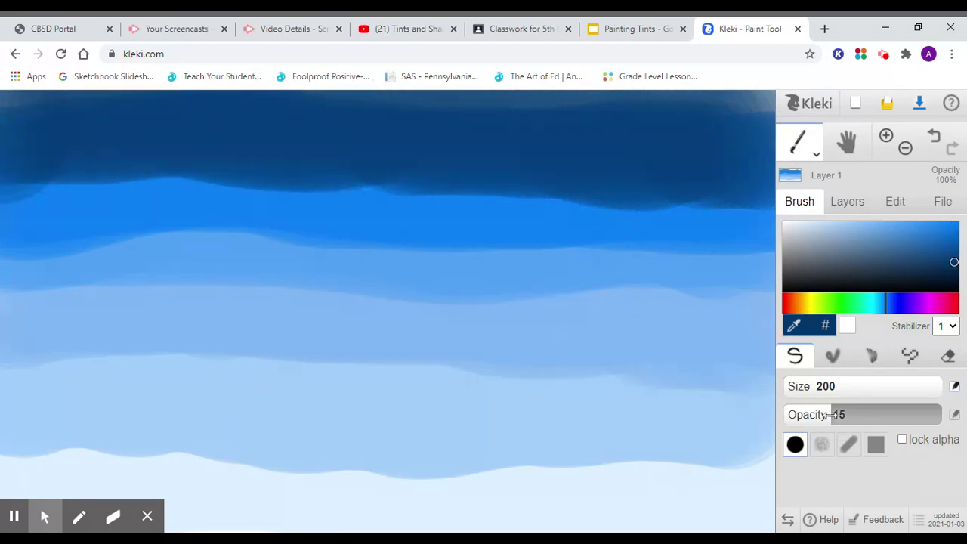
{"action": "left_click_drag", "start_coordinate": [831, 415], "coordinate": [795, 414]}
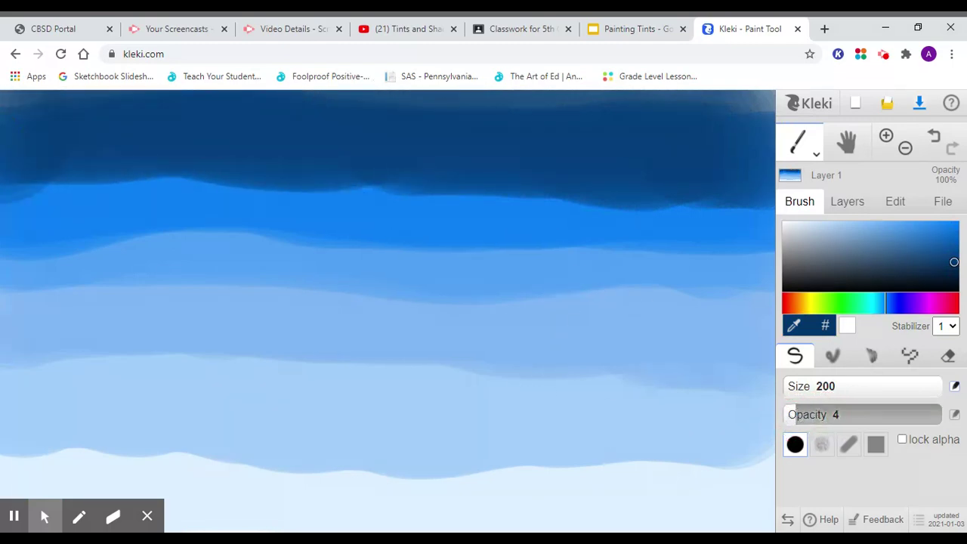
{"action": "left_click_drag", "start_coordinate": [954, 262], "coordinate": [955, 276]}
{"action": "mouse_move", "coordinate": [752, 115]}
{"action": "left_mouse_down"}
{"action": "mouse_move", "coordinate": [723, 94]}
{"action": "mouse_move", "coordinate": [393, 68]}
{"action": "mouse_move", "coordinate": [0, 62]}
{"action": "left_mouse_up"}
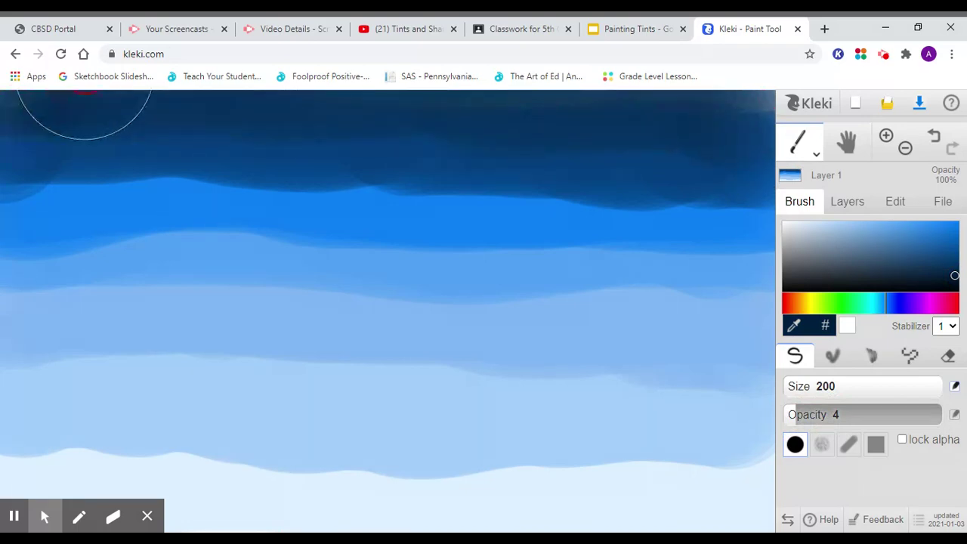
{"action": "mouse_move", "coordinate": [84, 72]}
{"action": "left_mouse_down"}
{"action": "mouse_move", "coordinate": [421, 76]}
{"action": "mouse_move", "coordinate": [734, 118]}
{"action": "mouse_move", "coordinate": [820, 97]}
{"action": "left_mouse_up"}
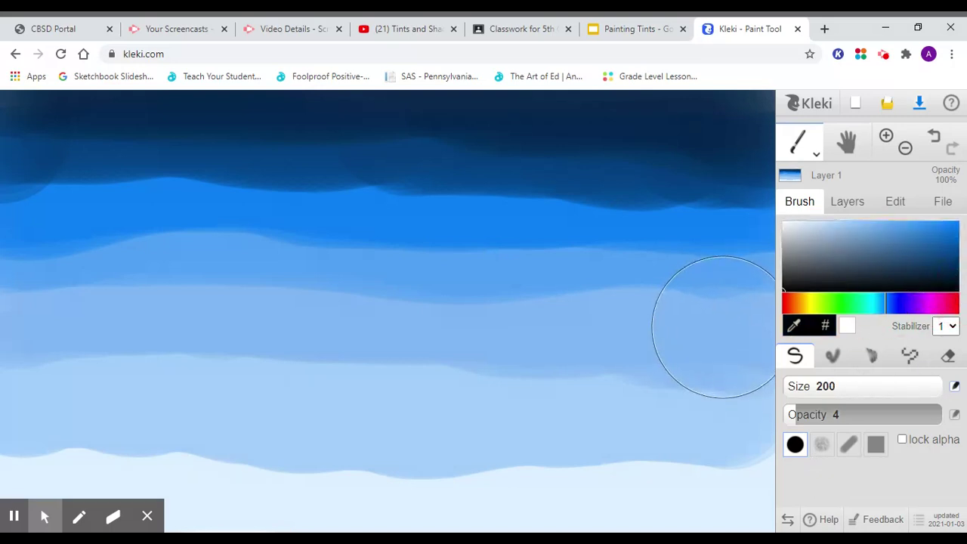
At full opacity and size 83, paint a black ground strip spanning the canvas bottom.
{"action": "mouse_move", "coordinate": [795, 414]}
{"action": "left_mouse_down"}
{"action": "mouse_move", "coordinate": [957, 408]}
{"action": "mouse_move", "coordinate": [827, 387]}
{"action": "mouse_move", "coordinate": [885, 394]}
{"action": "left_mouse_up"}
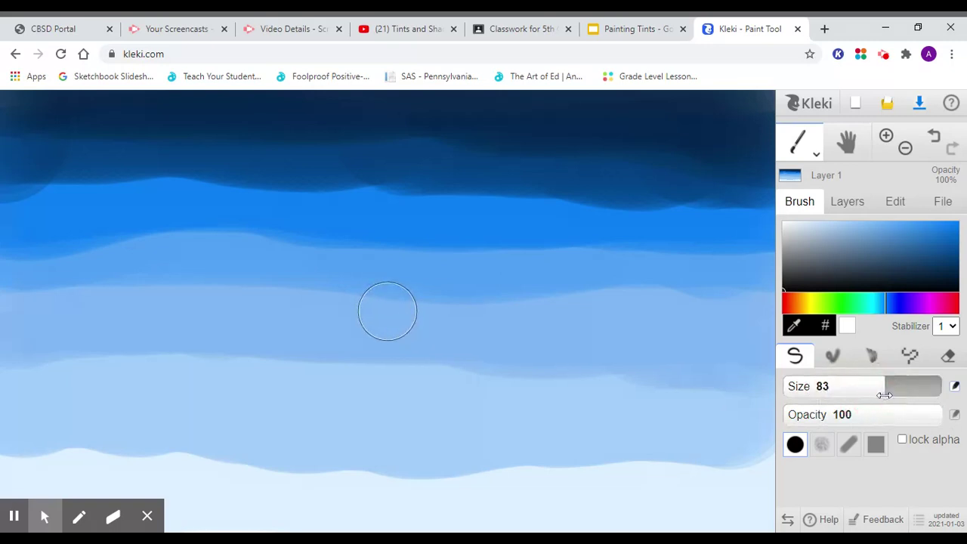
{"action": "mouse_move", "coordinate": [756, 456]}
{"action": "left_mouse_down"}
{"action": "mouse_move", "coordinate": [37, 482]}
{"action": "mouse_move", "coordinate": [95, 475]}
{"action": "mouse_move", "coordinate": [302, 509]}
{"action": "mouse_move", "coordinate": [745, 499]}
{"action": "mouse_move", "coordinate": [182, 522]}
{"action": "left_mouse_up"}
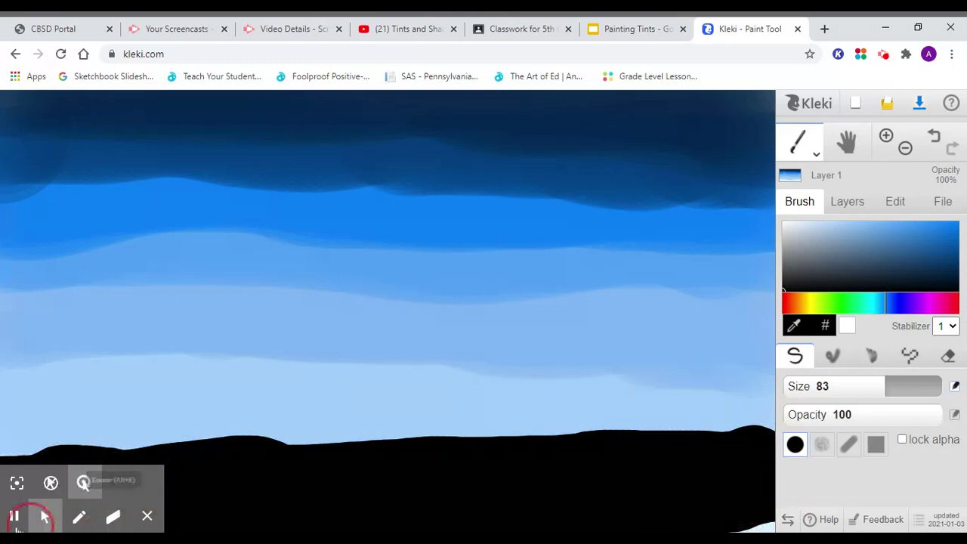
{"action": "left_click_drag", "start_coordinate": [522, 491], "coordinate": [748, 469]}
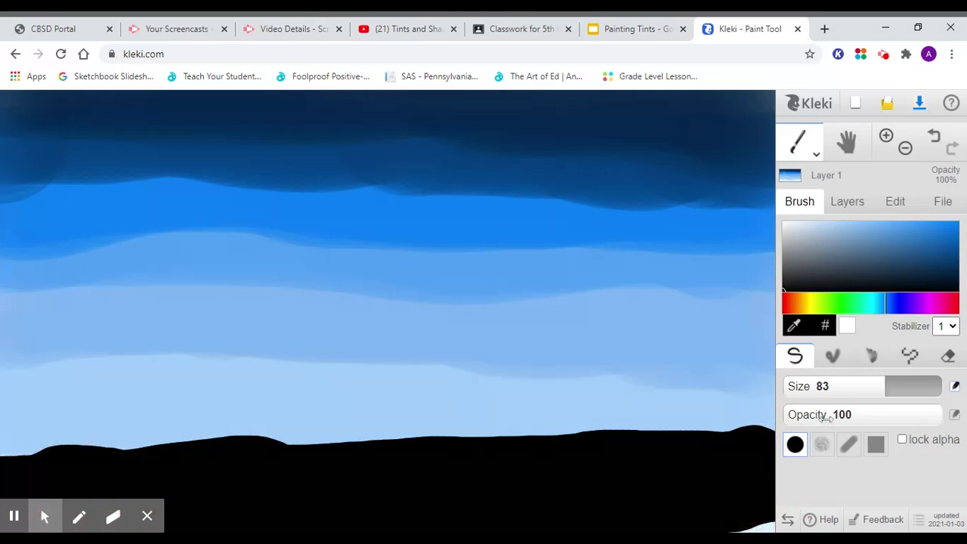
Draw two black pine trees at size 18, filling the right one at size 60.
{"action": "left_click_drag", "start_coordinate": [869, 389], "coordinate": [826, 389]}
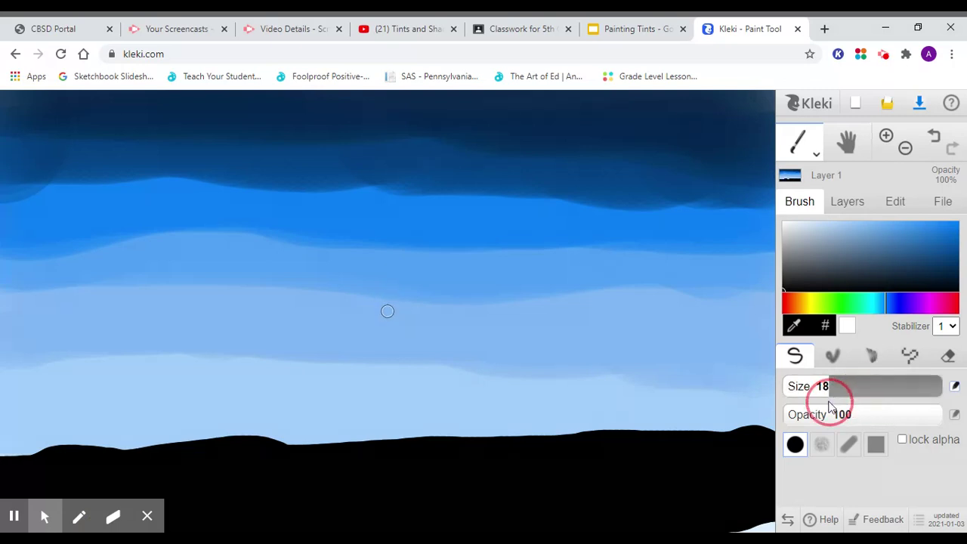
{"action": "mouse_move", "coordinate": [204, 306]}
{"action": "left_mouse_down"}
{"action": "mouse_move", "coordinate": [199, 367]}
{"action": "mouse_move", "coordinate": [175, 442]}
{"action": "mouse_move", "coordinate": [287, 422]}
{"action": "left_mouse_up"}
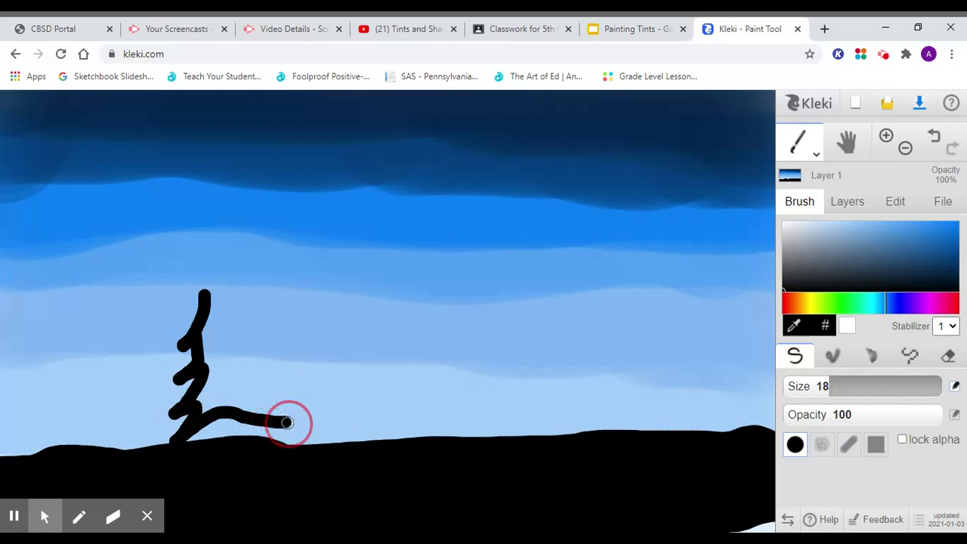
{"action": "mouse_move", "coordinate": [206, 293]}
{"action": "left_mouse_down"}
{"action": "mouse_move", "coordinate": [254, 331]}
{"action": "mouse_move", "coordinate": [237, 371]}
{"action": "mouse_move", "coordinate": [242, 405]}
{"action": "mouse_move", "coordinate": [190, 400]}
{"action": "mouse_move", "coordinate": [199, 315]}
{"action": "mouse_move", "coordinate": [208, 418]}
{"action": "mouse_move", "coordinate": [199, 323]}
{"action": "mouse_move", "coordinate": [243, 408]}
{"action": "mouse_move", "coordinate": [216, 363]}
{"action": "mouse_move", "coordinate": [234, 358]}
{"action": "mouse_move", "coordinate": [207, 324]}
{"action": "mouse_move", "coordinate": [218, 321]}
{"action": "mouse_move", "coordinate": [211, 410]}
{"action": "mouse_move", "coordinate": [220, 453]}
{"action": "mouse_move", "coordinate": [221, 406]}
{"action": "mouse_move", "coordinate": [227, 421]}
{"action": "left_mouse_up"}
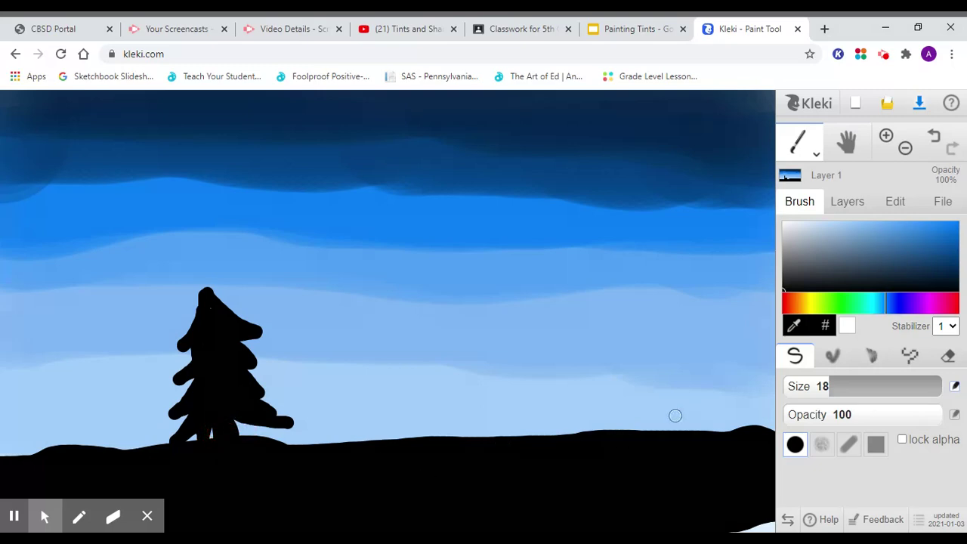
{"action": "mouse_move", "coordinate": [626, 256]}
{"action": "left_mouse_down"}
{"action": "mouse_move", "coordinate": [583, 309]}
{"action": "mouse_move", "coordinate": [570, 350]}
{"action": "mouse_move", "coordinate": [600, 356]}
{"action": "mouse_move", "coordinate": [582, 389]}
{"action": "mouse_move", "coordinate": [609, 410]}
{"action": "mouse_move", "coordinate": [667, 411]}
{"action": "mouse_move", "coordinate": [658, 388]}
{"action": "mouse_move", "coordinate": [665, 365]}
{"action": "mouse_move", "coordinate": [687, 360]}
{"action": "mouse_move", "coordinate": [650, 327]}
{"action": "mouse_move", "coordinate": [675, 334]}
{"action": "mouse_move", "coordinate": [643, 304]}
{"action": "mouse_move", "coordinate": [648, 274]}
{"action": "mouse_move", "coordinate": [607, 309]}
{"action": "mouse_move", "coordinate": [587, 389]}
{"action": "mouse_move", "coordinate": [640, 372]}
{"action": "left_mouse_up"}
{"action": "left_click_drag", "start_coordinate": [847, 383], "coordinate": [873, 386]}
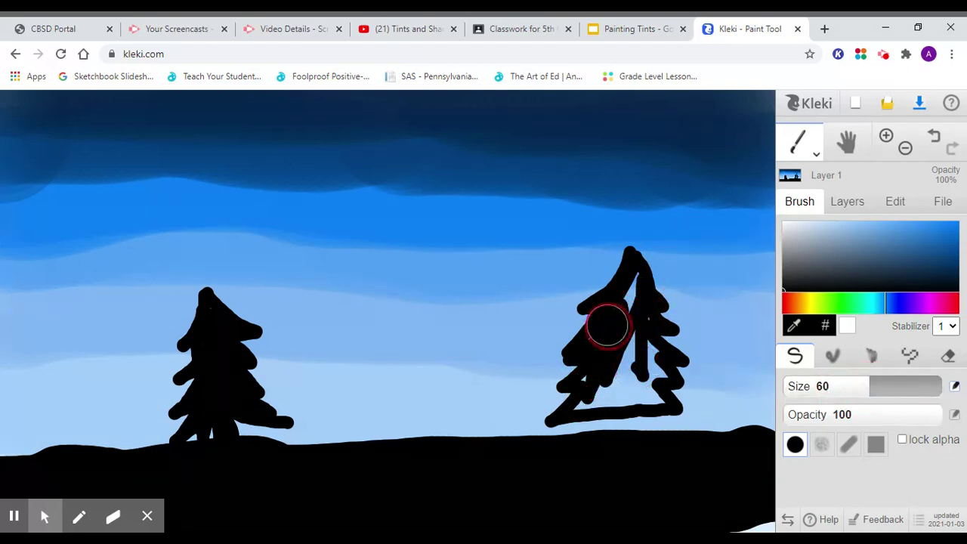
{"action": "mouse_move", "coordinate": [608, 325]}
{"action": "left_mouse_down"}
{"action": "mouse_move", "coordinate": [626, 309]}
{"action": "mouse_move", "coordinate": [635, 276]}
{"action": "mouse_move", "coordinate": [647, 358]}
{"action": "mouse_move", "coordinate": [603, 378]}
{"action": "mouse_move", "coordinate": [607, 370]}
{"action": "mouse_move", "coordinate": [641, 384]}
{"action": "mouse_move", "coordinate": [582, 401]}
{"action": "mouse_move", "coordinate": [661, 400]}
{"action": "mouse_move", "coordinate": [617, 411]}
{"action": "mouse_move", "coordinate": [618, 434]}
{"action": "left_mouse_up"}
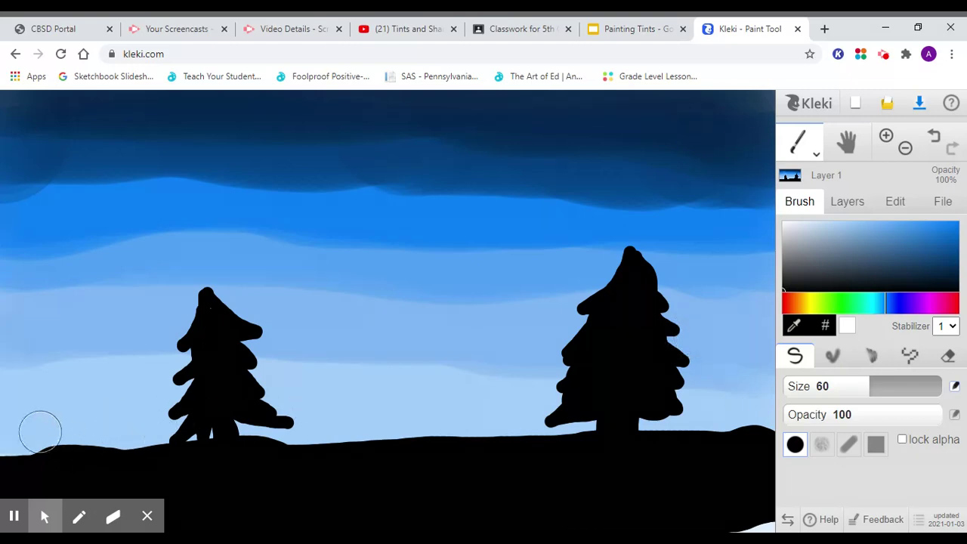
Paint black hills at the left, middle and right, then dab a white moon upper-right.
{"action": "mouse_move", "coordinate": [9, 400]}
{"action": "left_mouse_down"}
{"action": "mouse_move", "coordinate": [119, 460]}
{"action": "mouse_move", "coordinate": [26, 453]}
{"action": "left_mouse_up"}
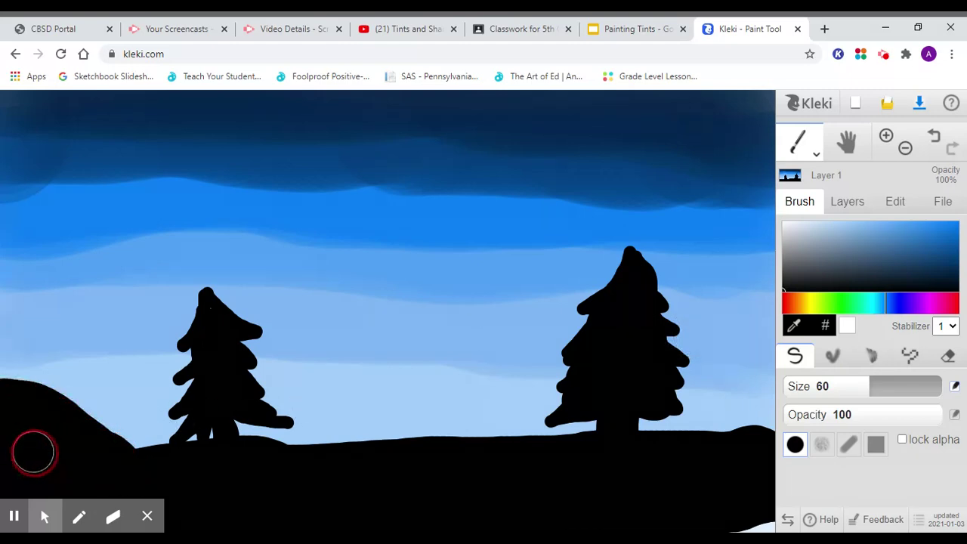
{"action": "mouse_move", "coordinate": [325, 472]}
{"action": "left_mouse_down"}
{"action": "mouse_move", "coordinate": [459, 423]}
{"action": "mouse_move", "coordinate": [531, 453]}
{"action": "left_mouse_up"}
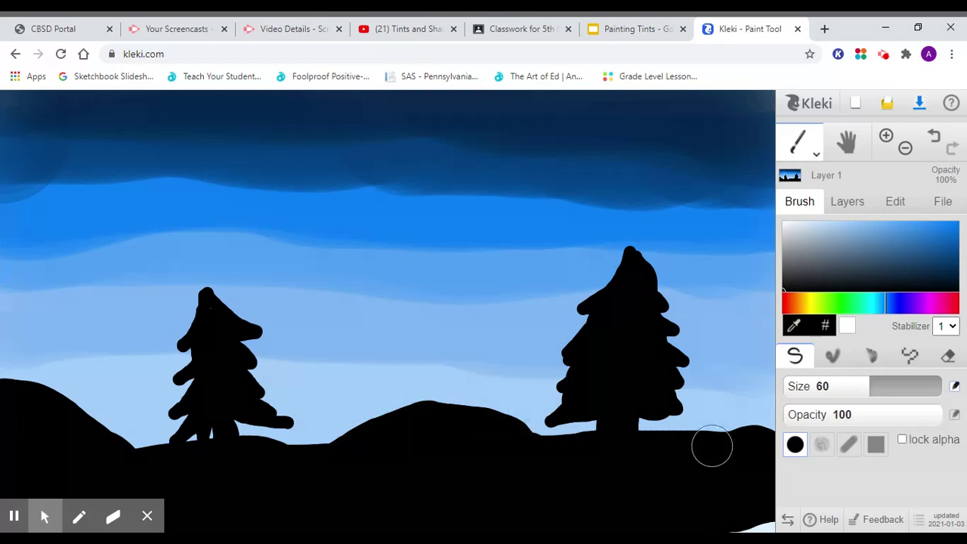
{"action": "left_click_drag", "start_coordinate": [712, 446], "coordinate": [780, 420]}
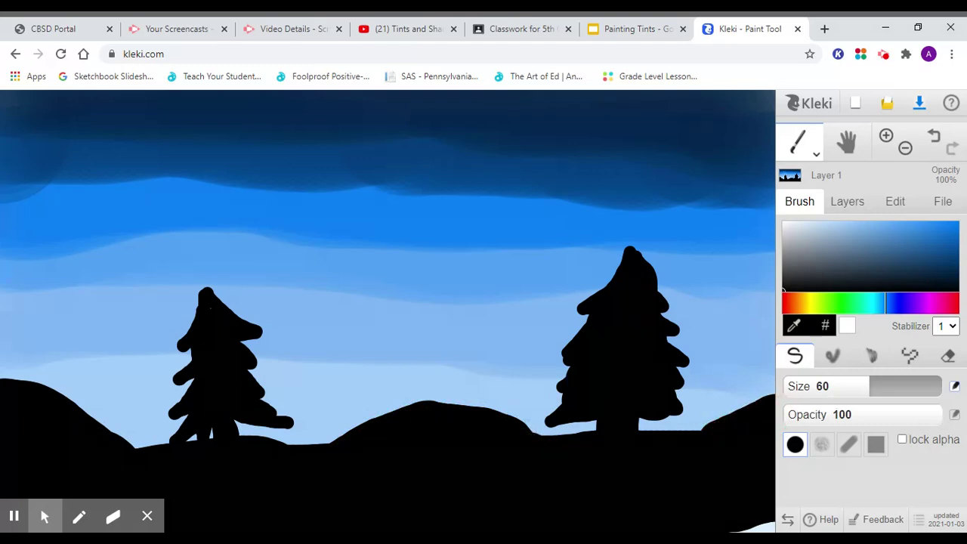
{"action": "left_click_drag", "start_coordinate": [783, 290], "coordinate": [782, 218]}
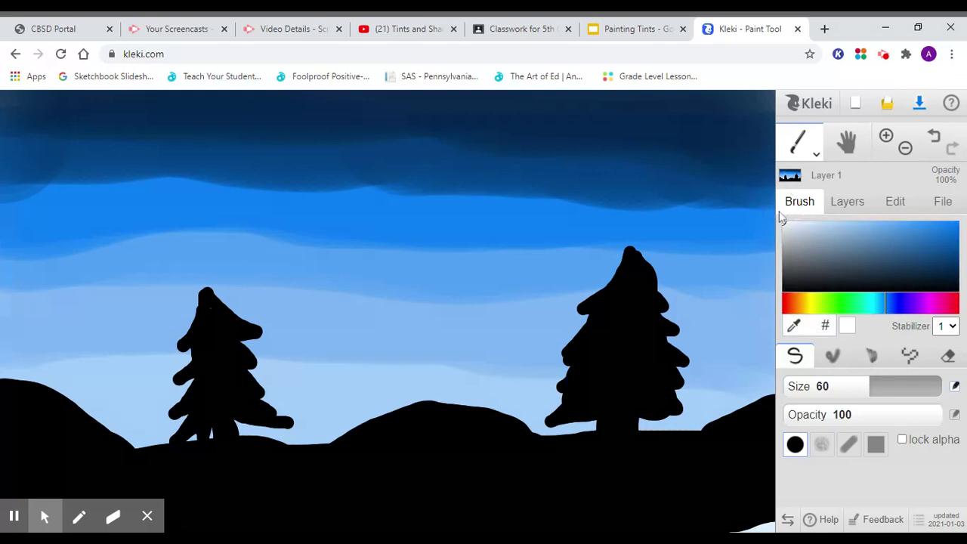
{"action": "left_click", "coordinate": [671, 162]}
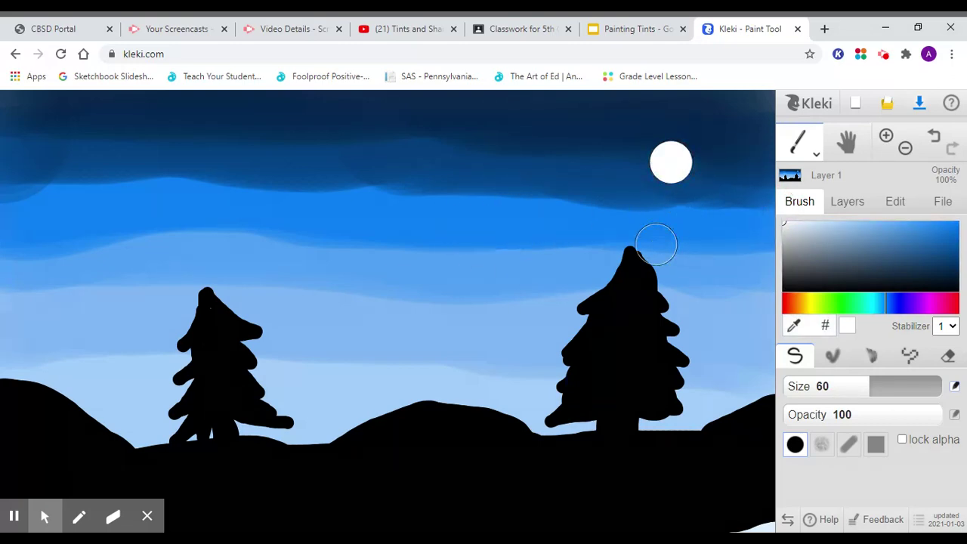